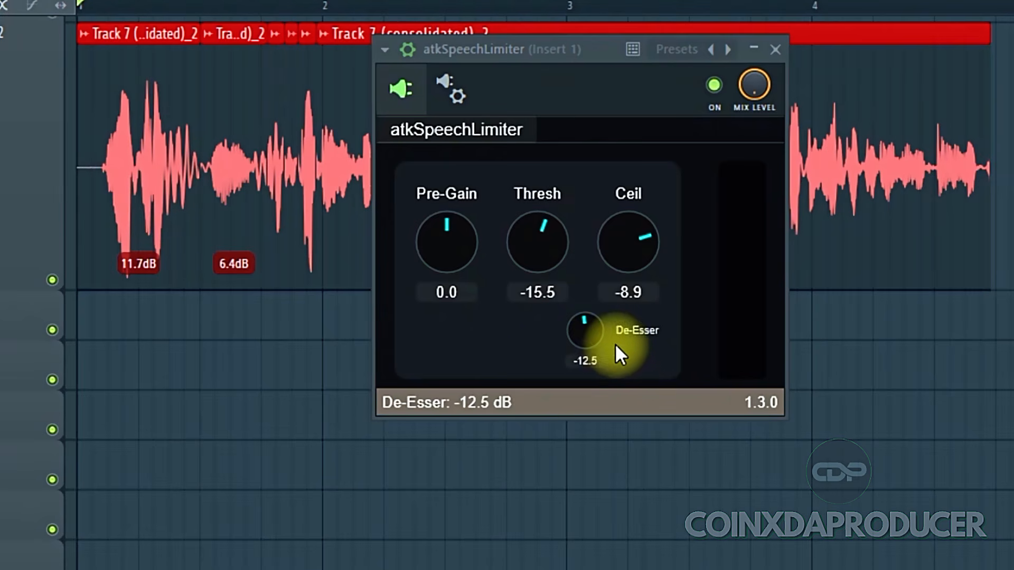
Reset the atkSpeechLimiter controls on the vocal insert to their default values
drag(552, 50, 534, 36)
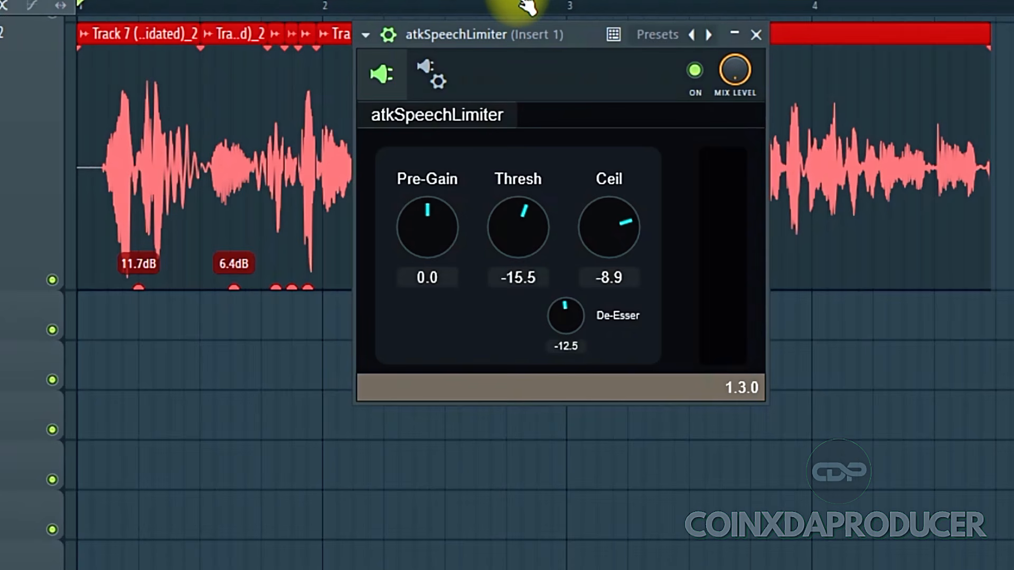
mouse_move(502, 34)
mouse_down()
mouse_move(520, 208)
mouse_move(512, 363)
mouse_move(494, 28)
mouse_up()
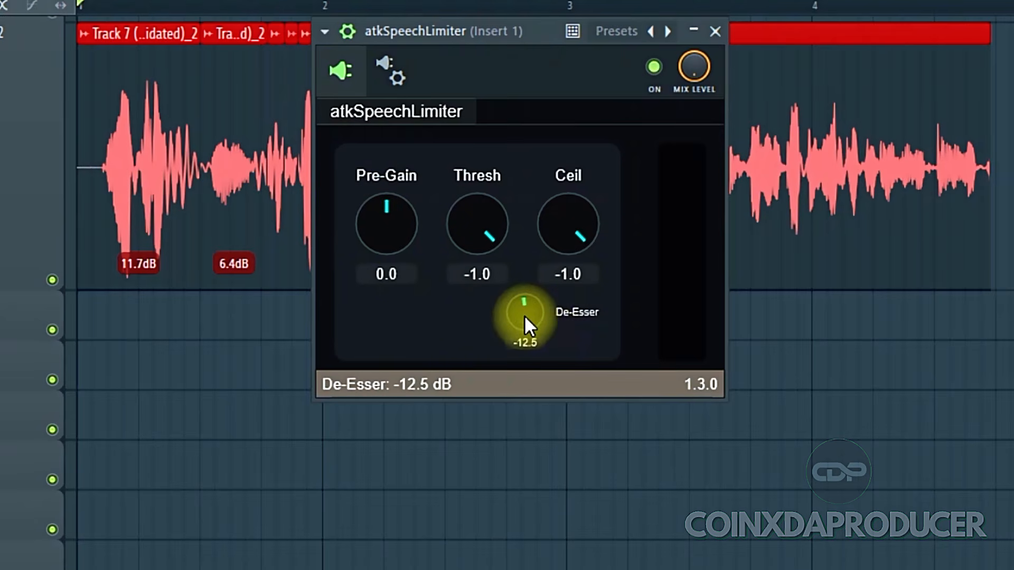
drag(525, 315, 633, 253)
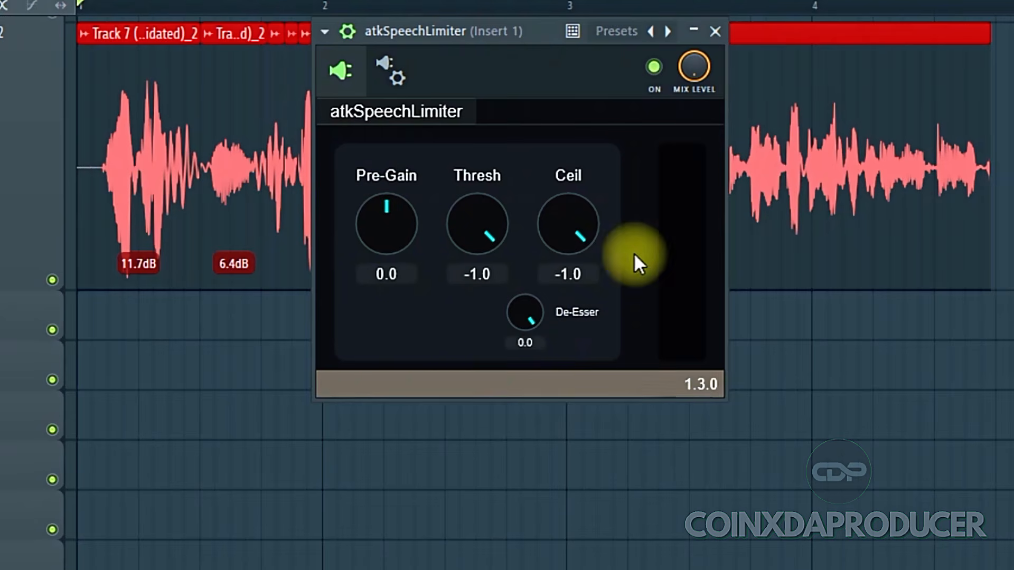
drag(491, 28, 417, 148)
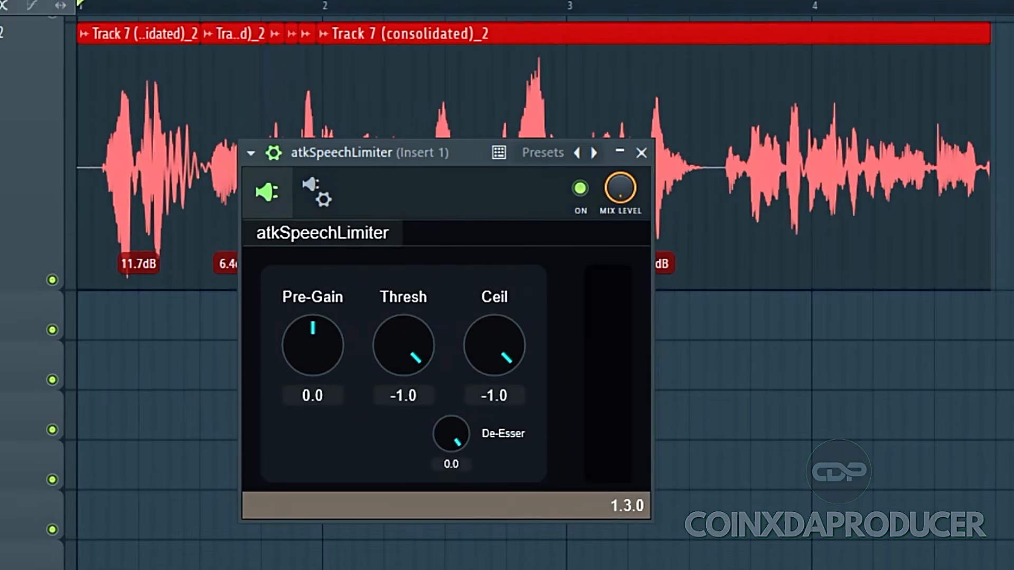
Play the vocal and set the limiter's threshold to -14.4 dB and ceiling to -8.5 dB
key(space)
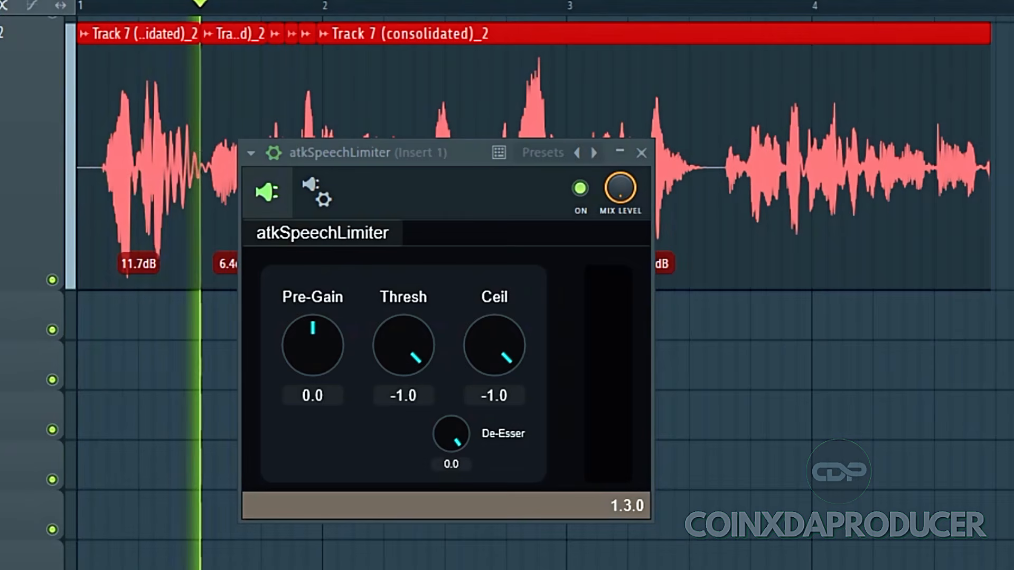
drag(482, 163, 515, 309)
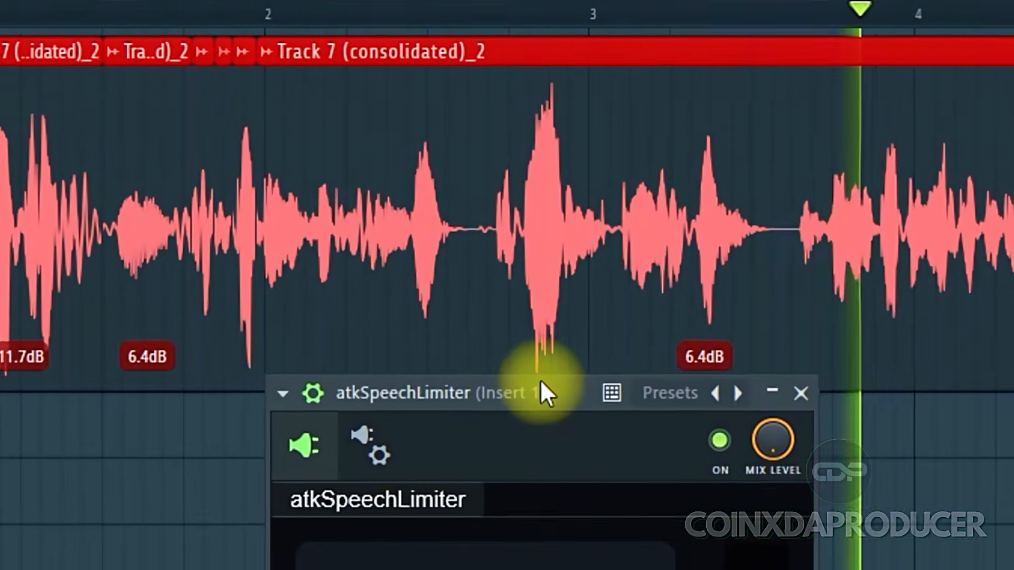
drag(534, 328, 554, 73)
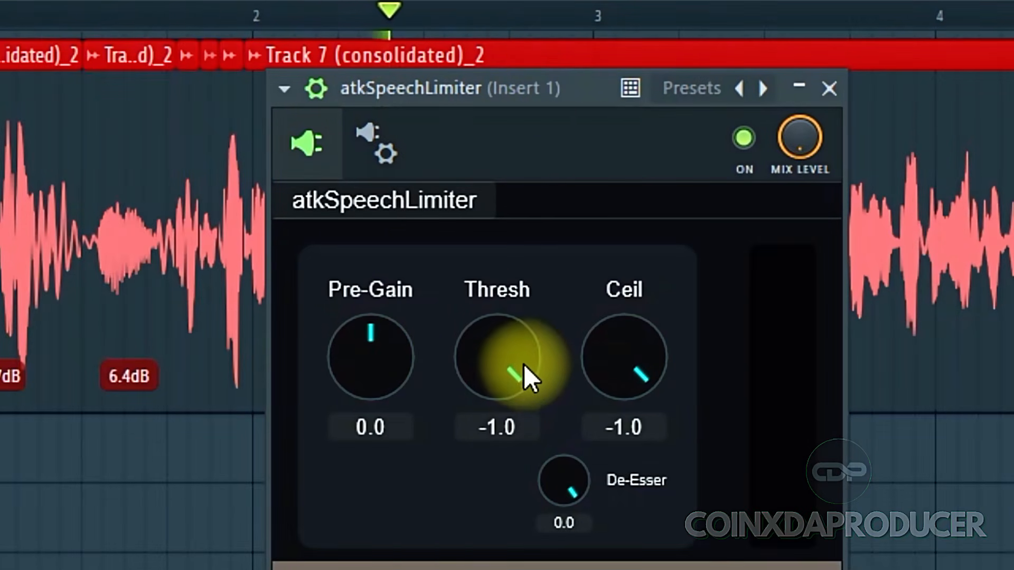
drag(523, 380, 540, 506)
click(617, 356)
drag(616, 357, 626, 423)
click(517, 350)
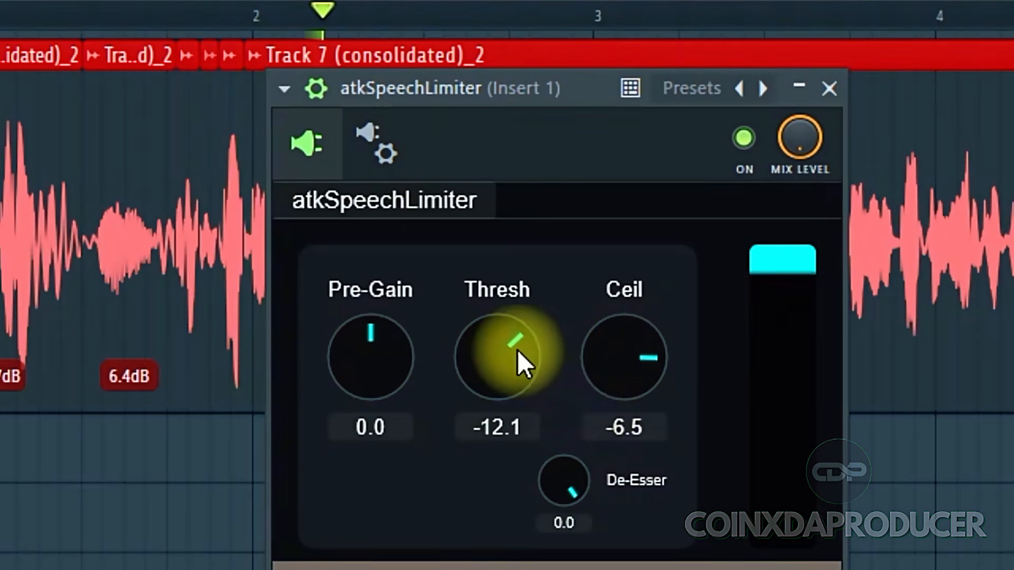
drag(517, 350, 516, 371)
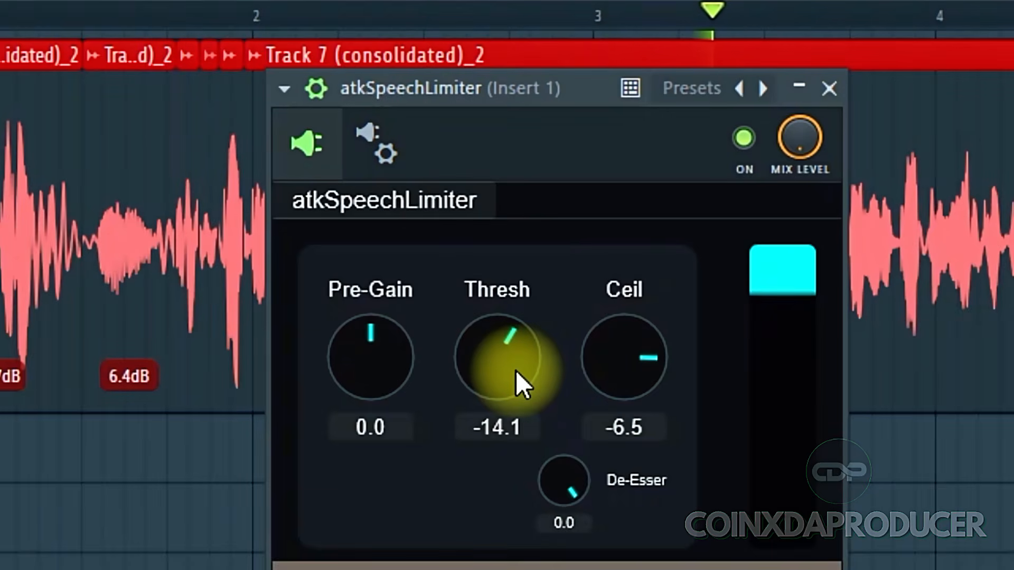
click(601, 372)
drag(601, 372, 616, 392)
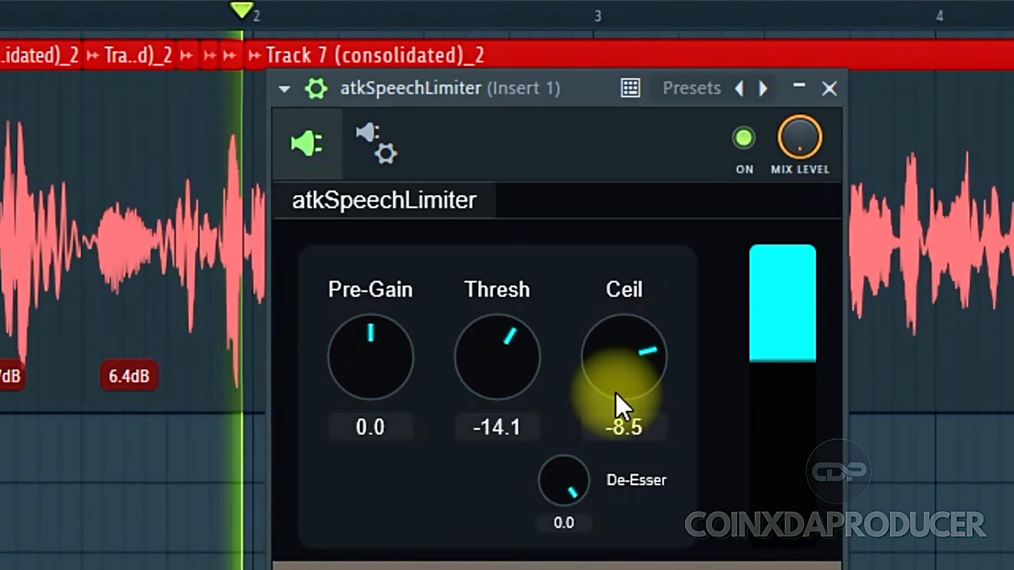
drag(516, 348, 515, 352)
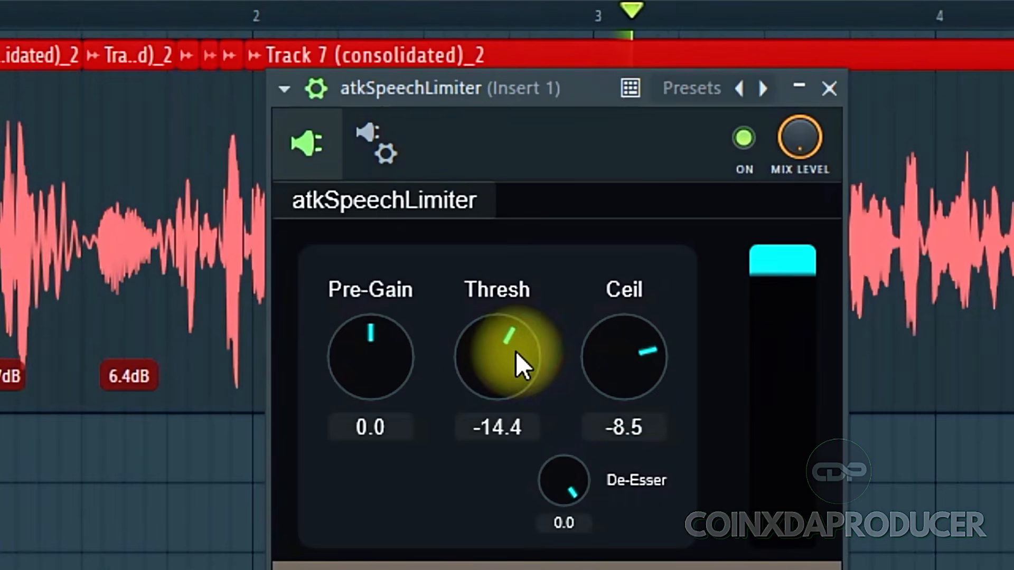
Set the De-Esser to -12.3 dB
click(570, 488)
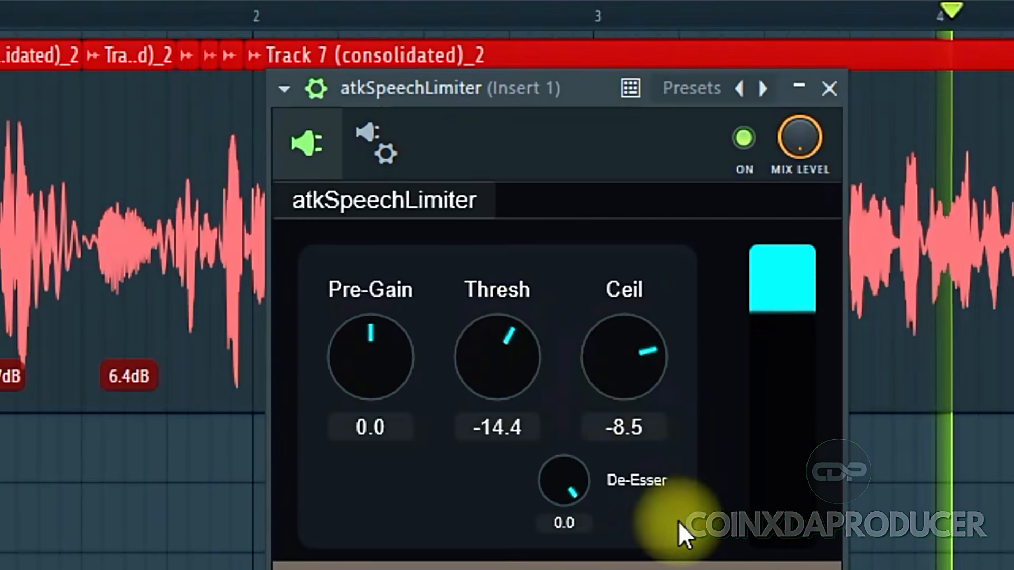
drag(569, 487, 582, 569)
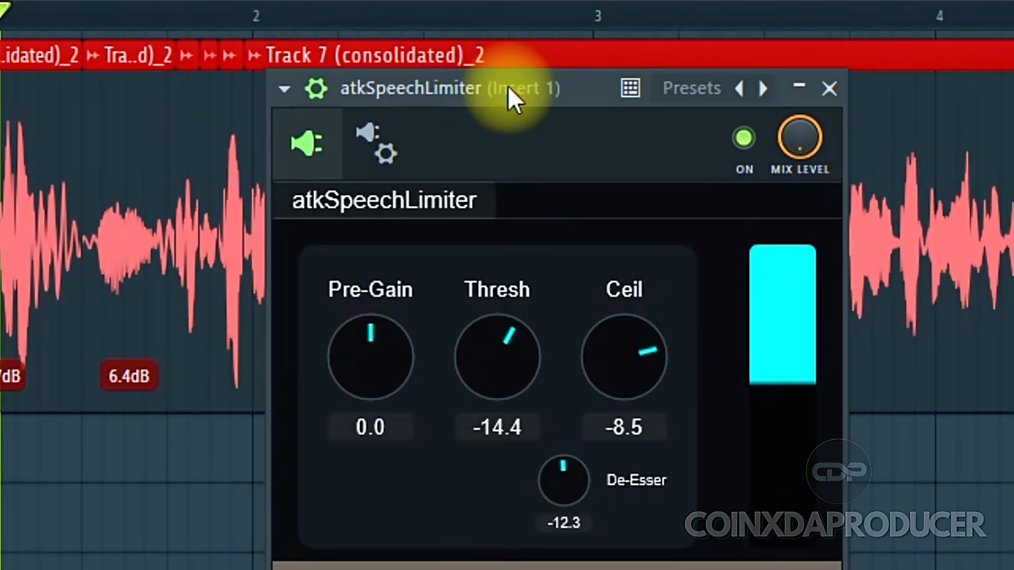
Compare the vocal with the limiter switched off and on during playback
drag(508, 85, 514, 450)
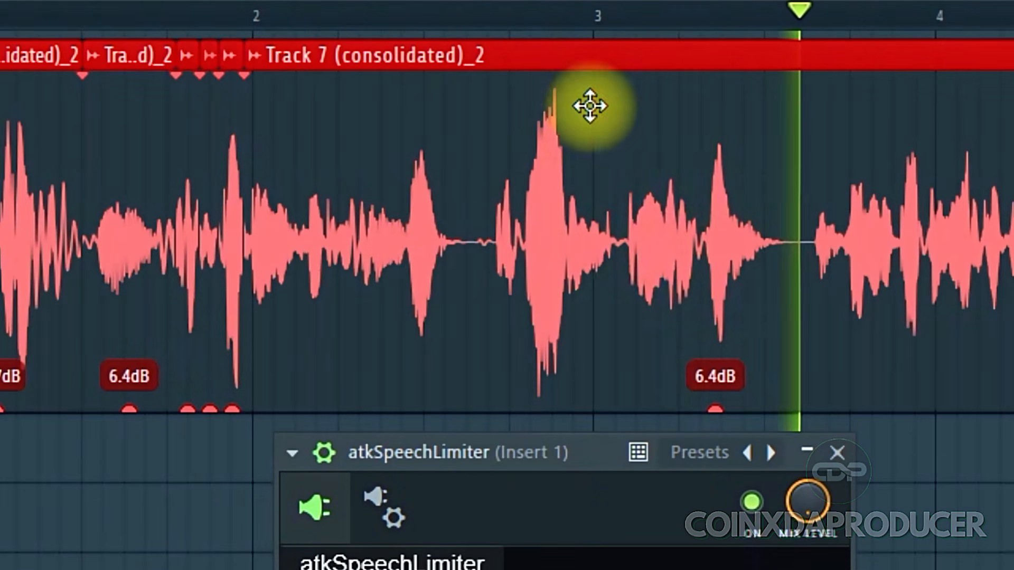
click(532, 25)
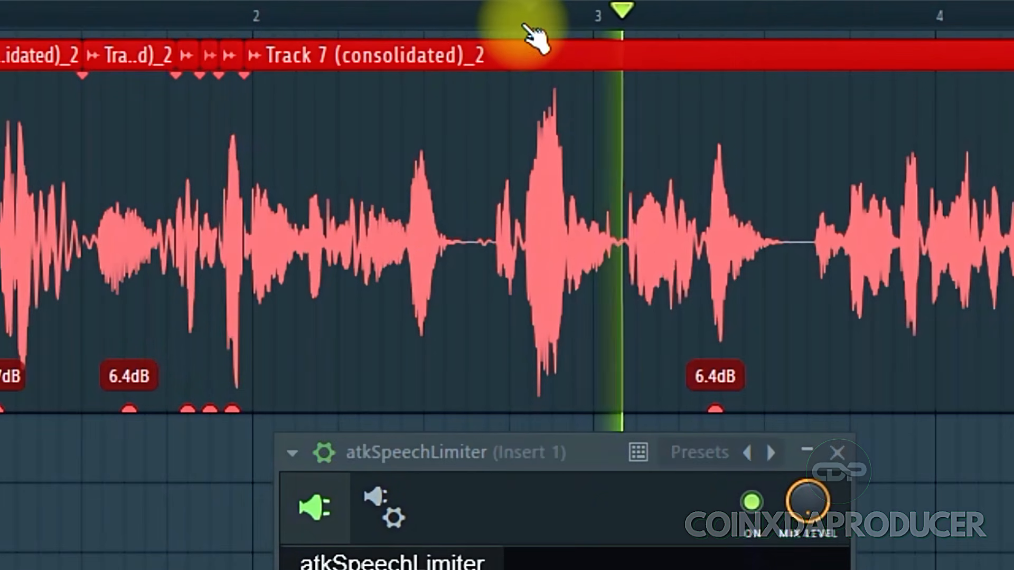
click(529, 24)
scroll(528, 25, up, 2)
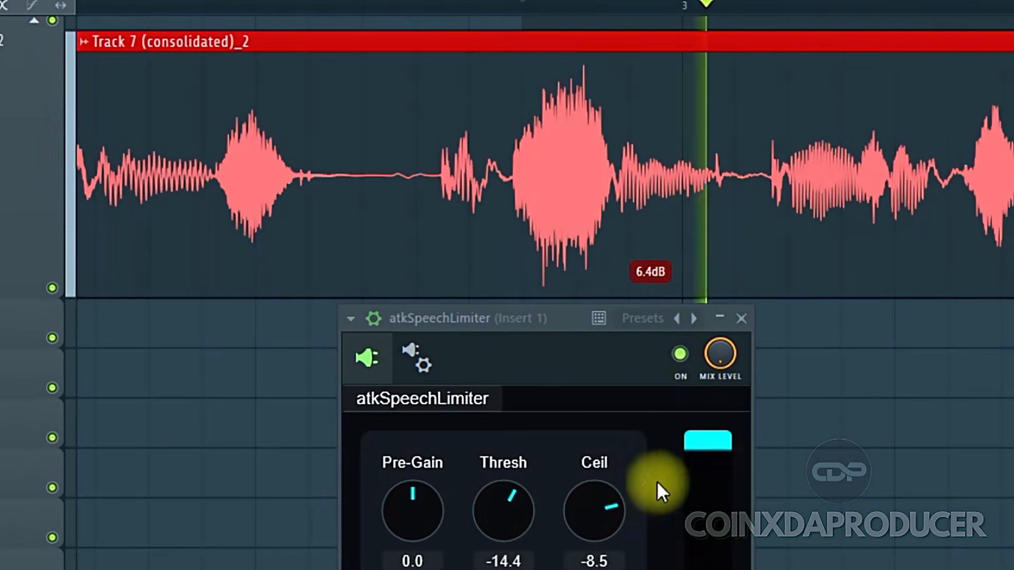
click(680, 353)
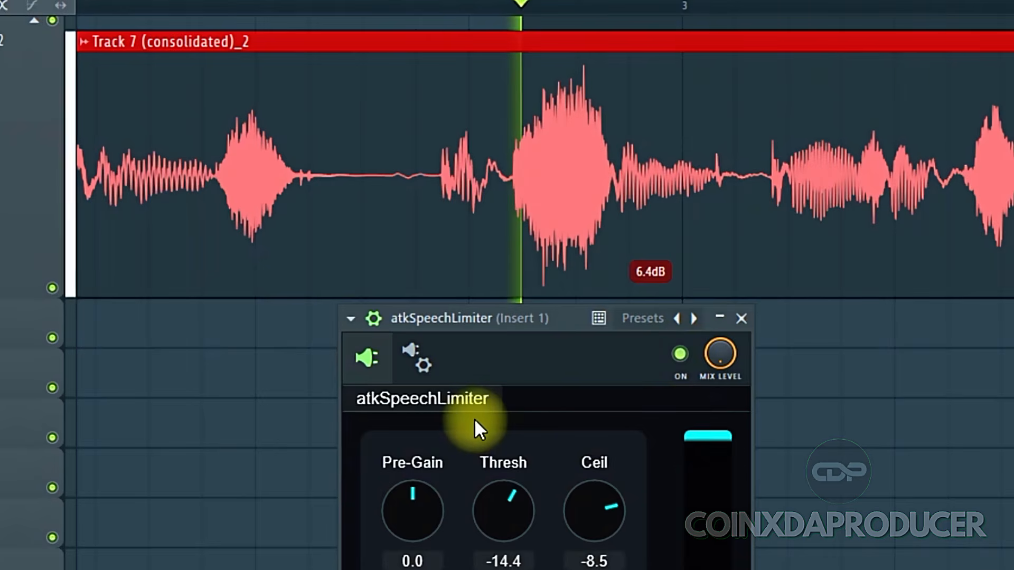
click(680, 353)
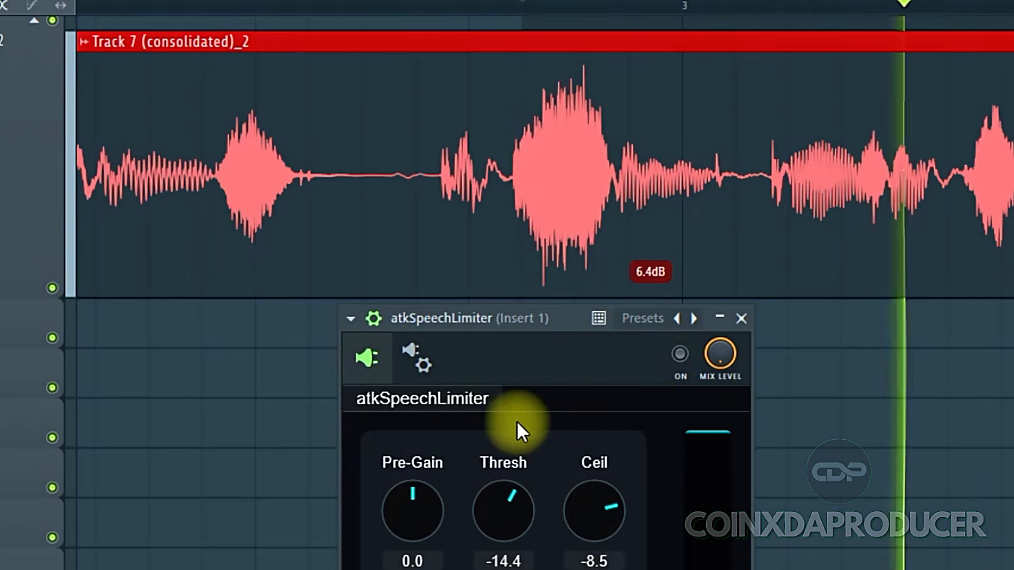
click(680, 354)
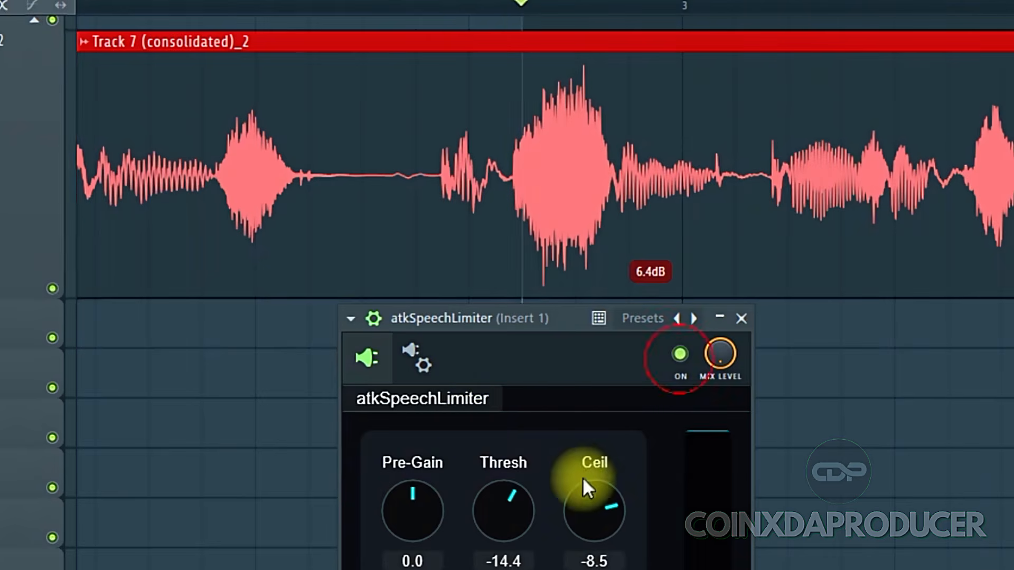
key(space)
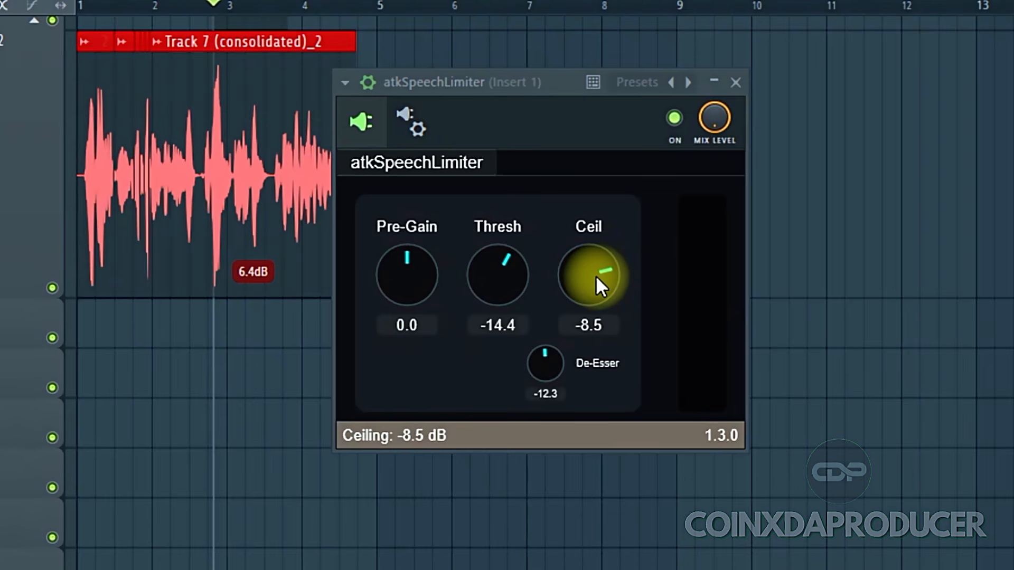
Consolidate the vocal track from song start
right_click(18, 181)
mouse_move(181, 439)
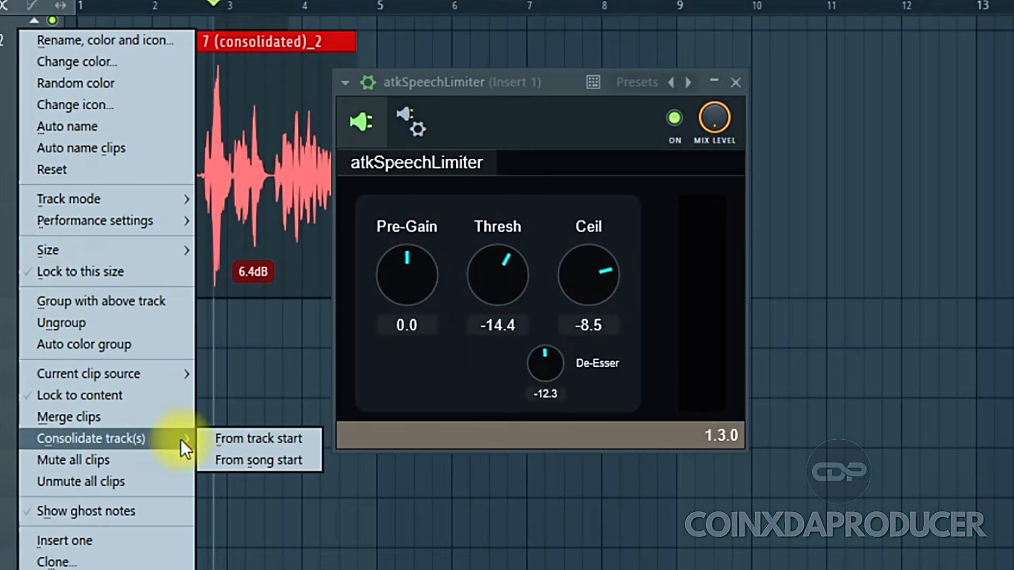
click(251, 458)
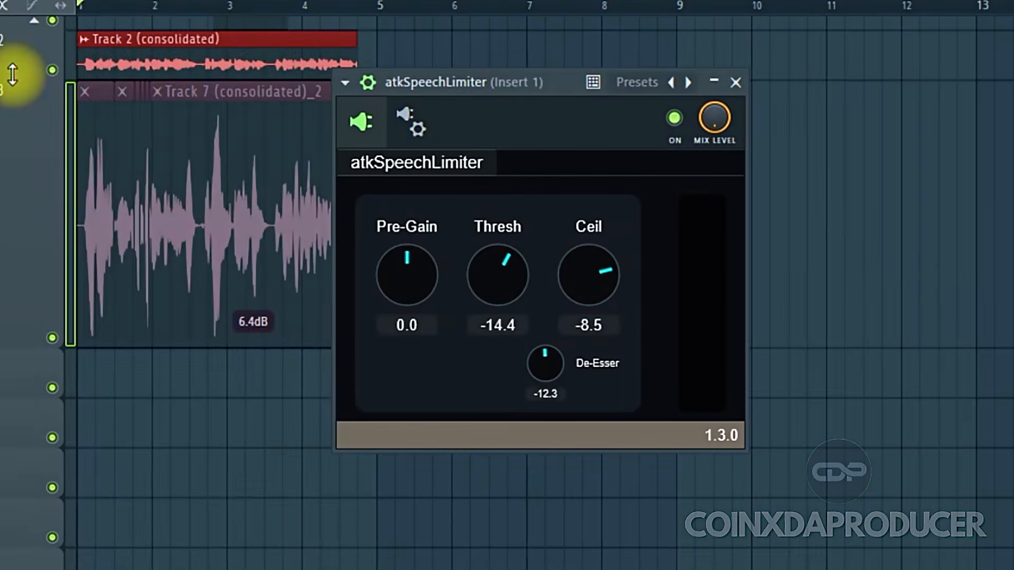
Select all clips and unmute the original Track 7 vocal clips
drag(12, 74, 42, 298)
drag(512, 83, 915, 116)
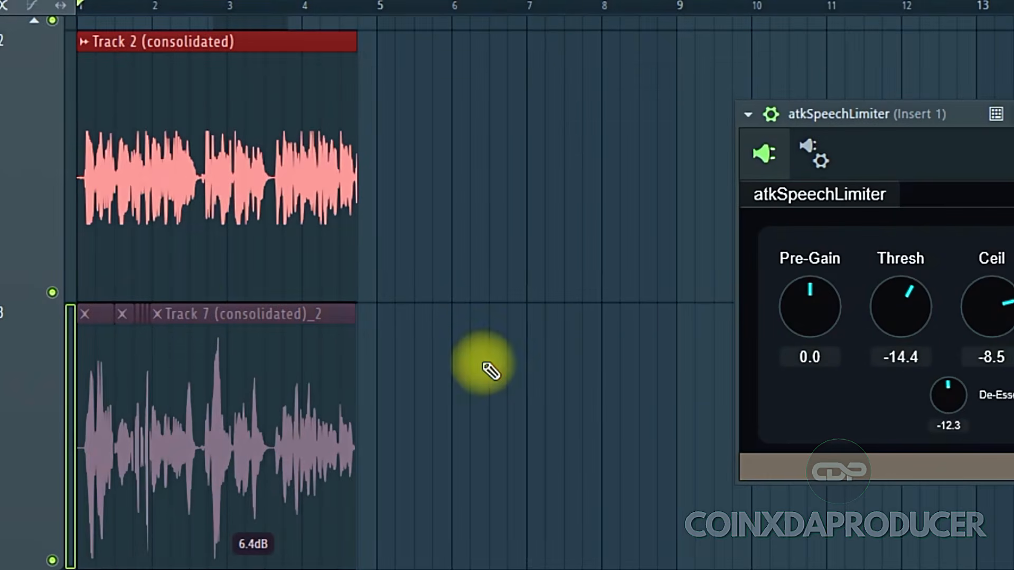
key(ctrl+a)
key(alt+shift+m)
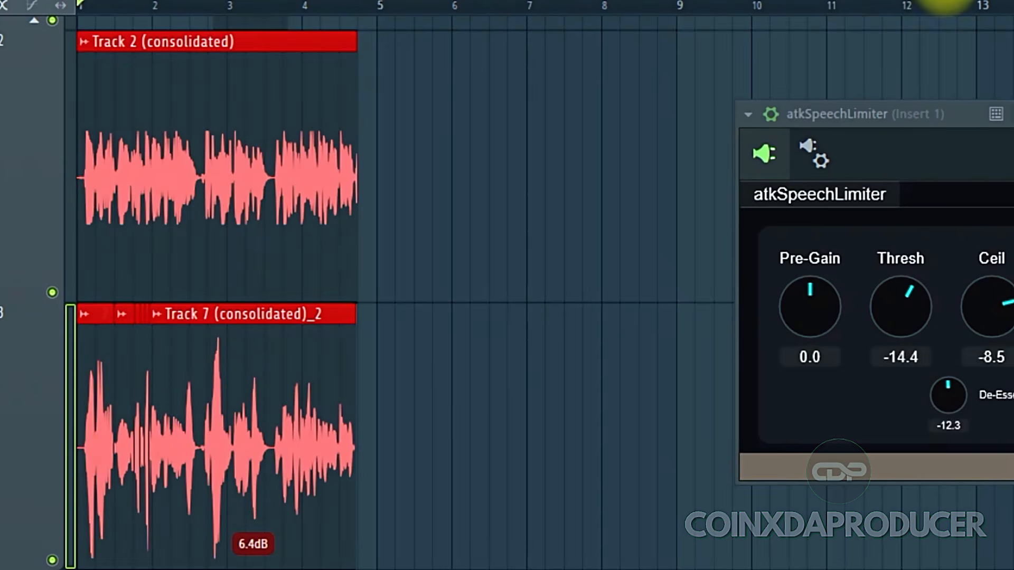
Mute the original vocal track and play the consolidated Track 2 audio
drag(945, 0, 844, 0)
drag(692, 484, 719, 501)
click(407, 165)
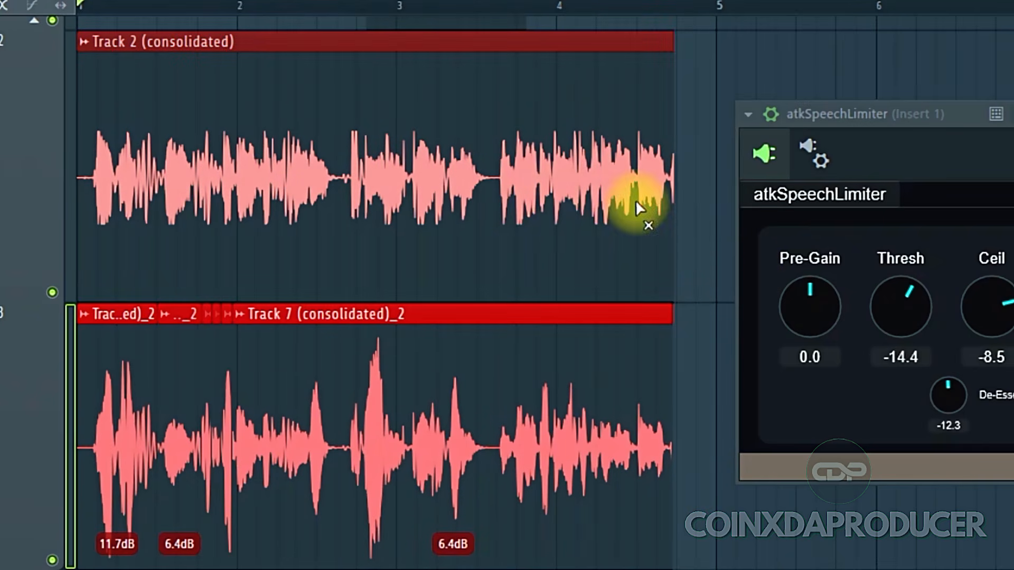
drag(20, 292, 18, 478)
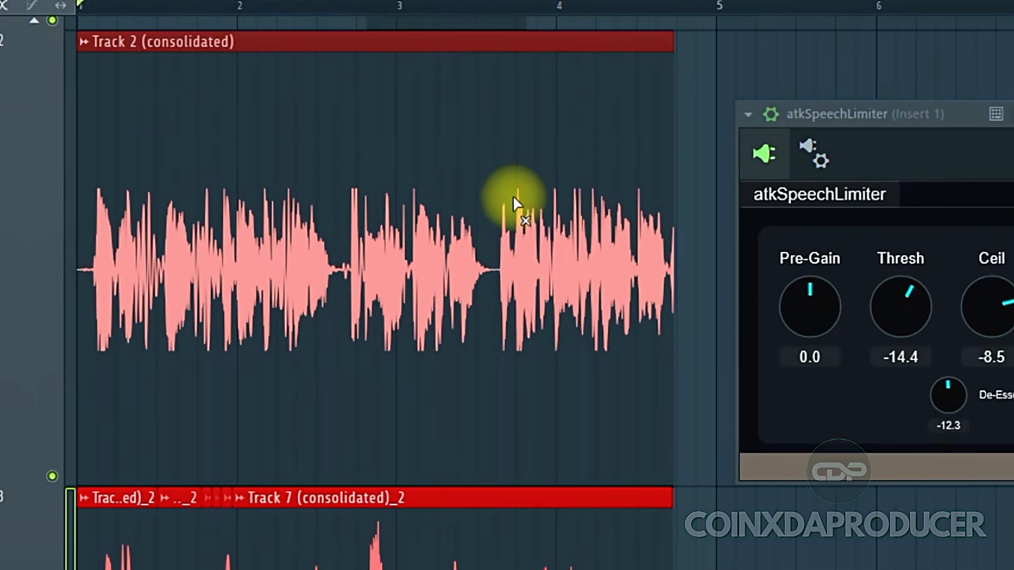
scroll(378, 391, down, 2)
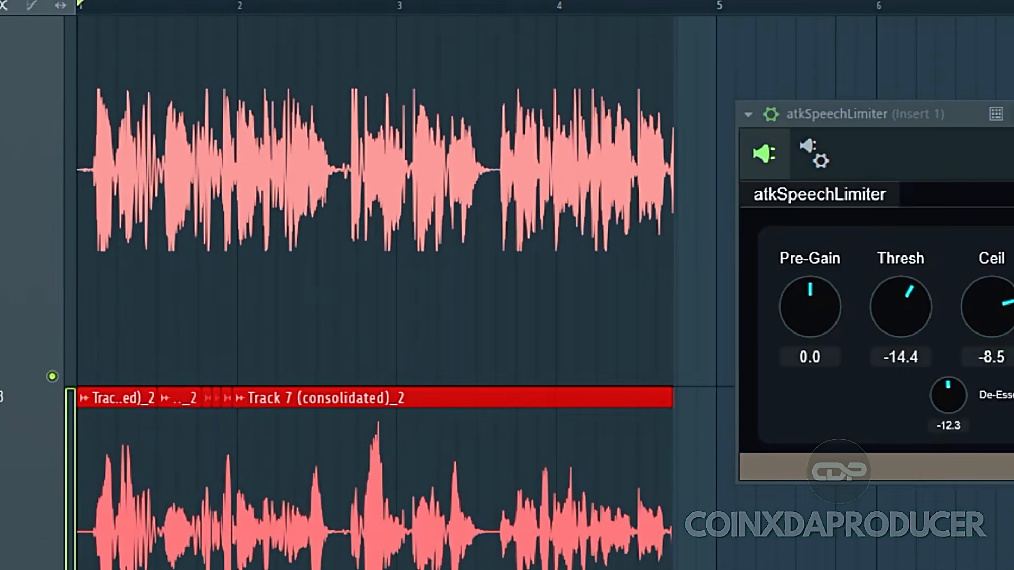
click(52, 569)
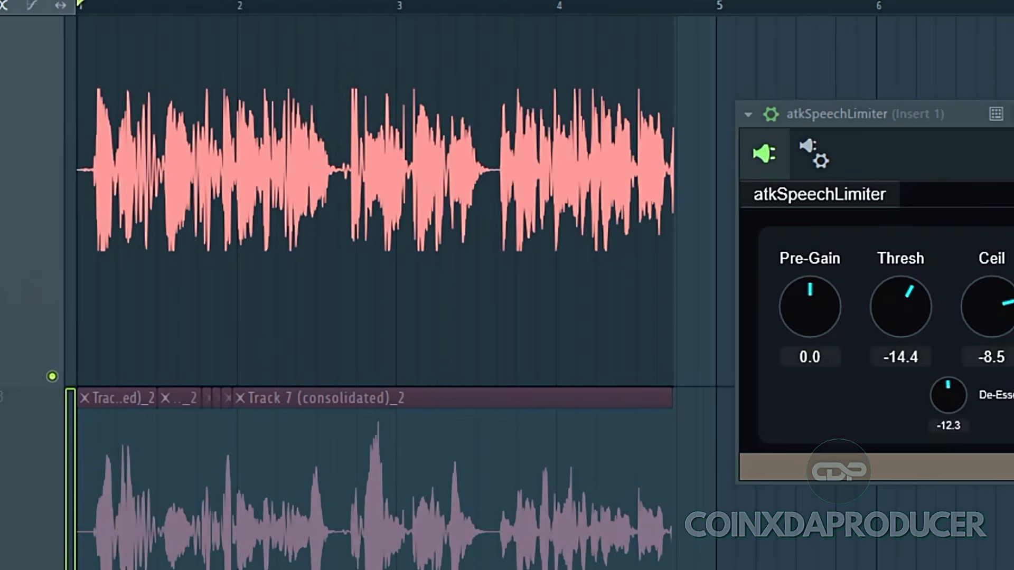
key(space)
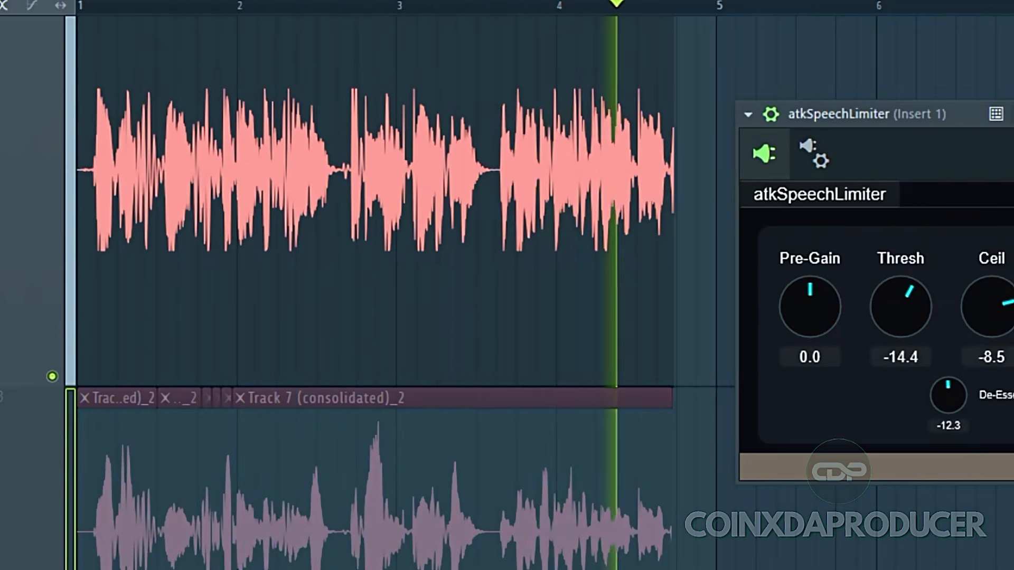
key(space)
Compare the consolidated and original vocal tracks by alternately muting each during playback
scroll(369, 295, down, 1)
click(51, 567)
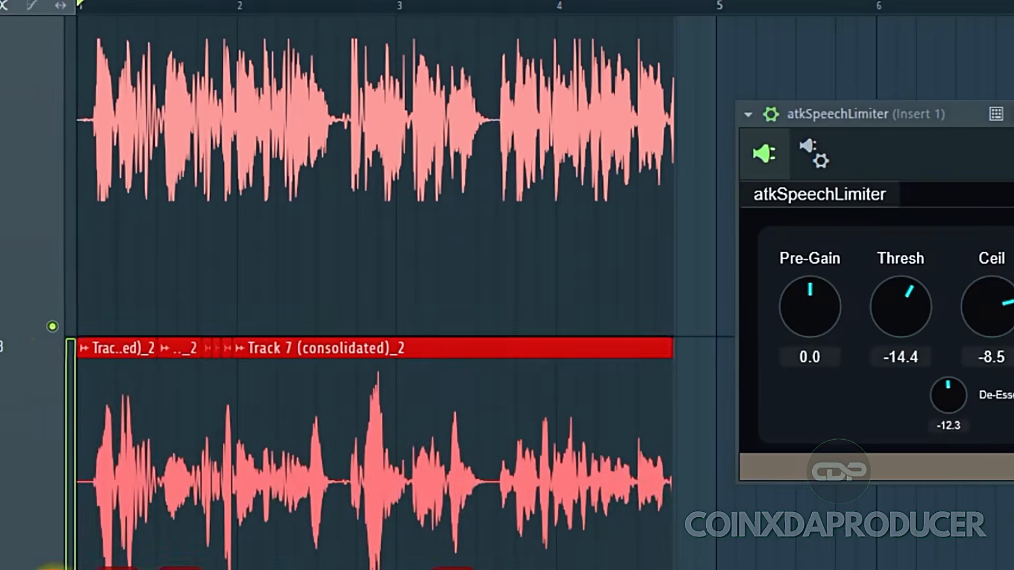
click(51, 326)
key(space)
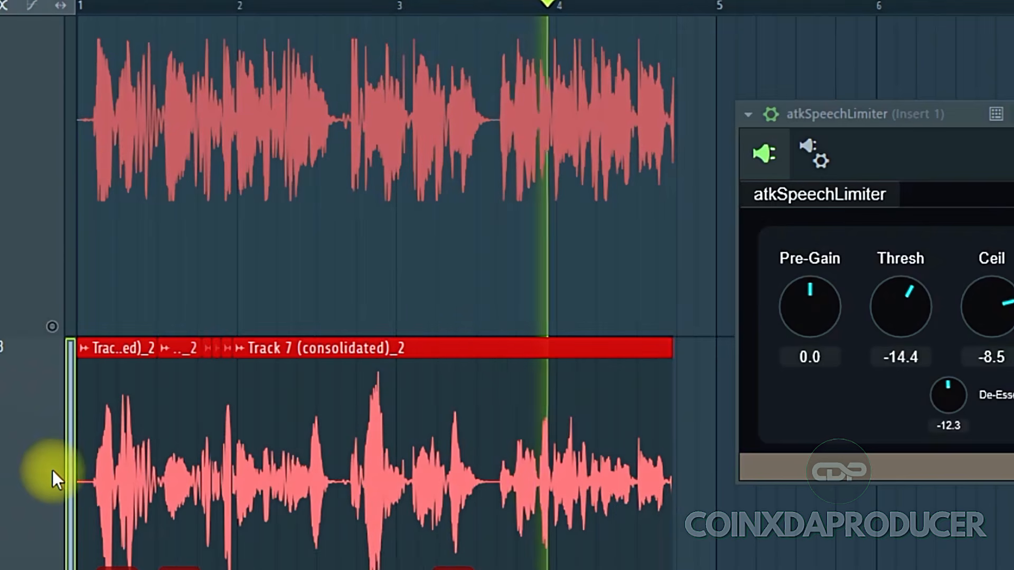
click(50, 324)
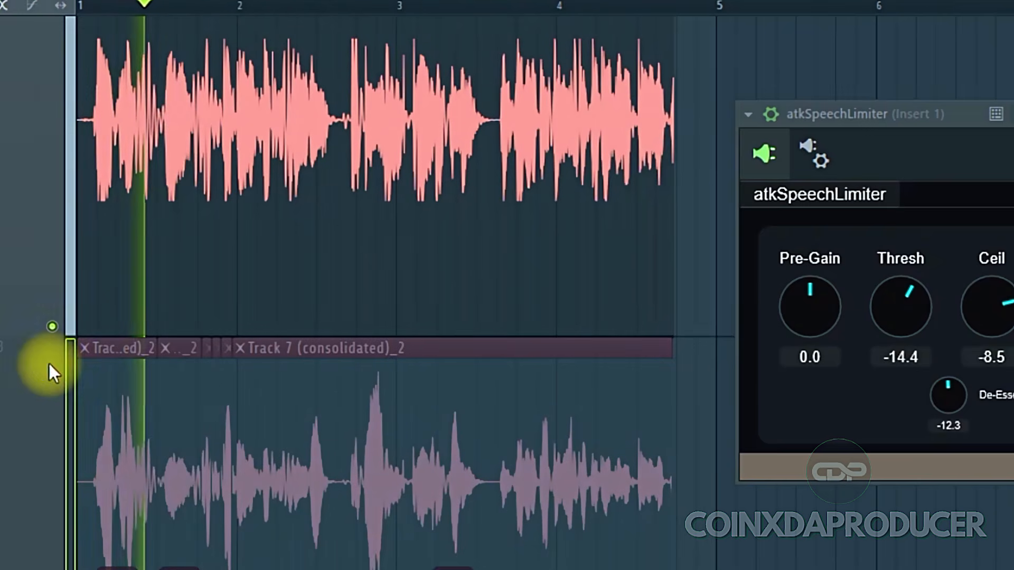
scroll(669, 182, up, 1)
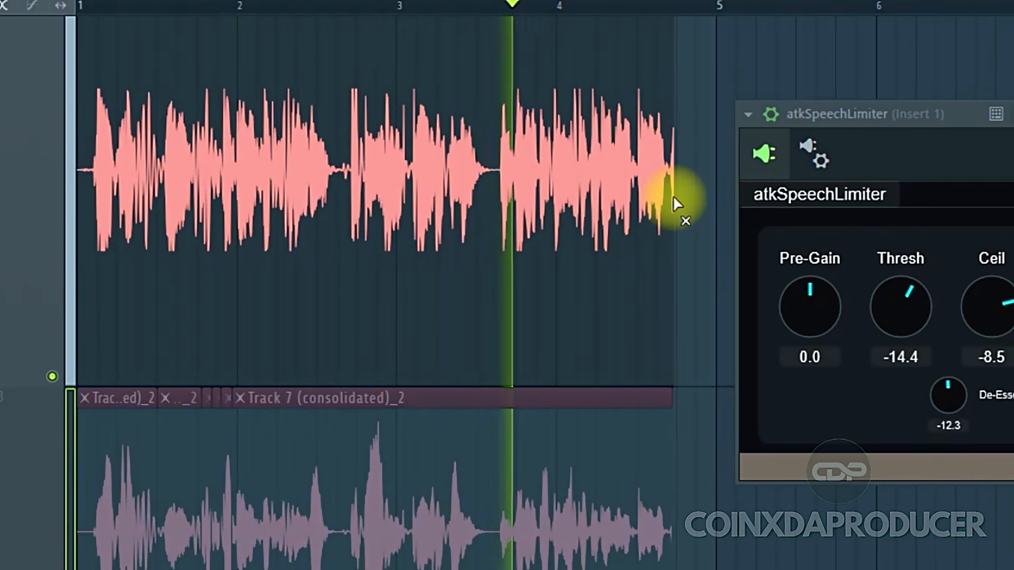
key(space)
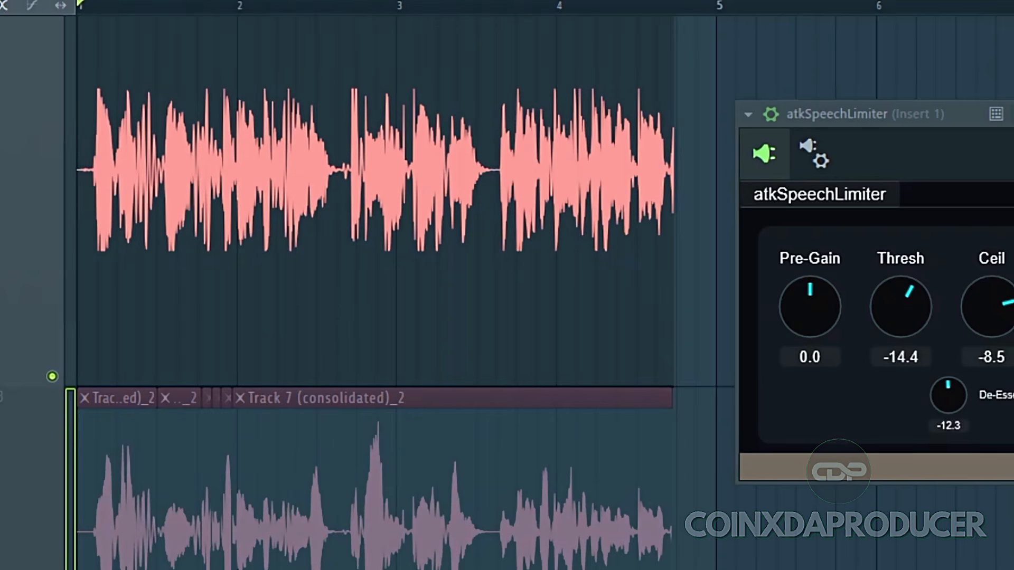
Open the sample settings of the Track 2 (consolidated) clip
scroll(459, 140, up, 2)
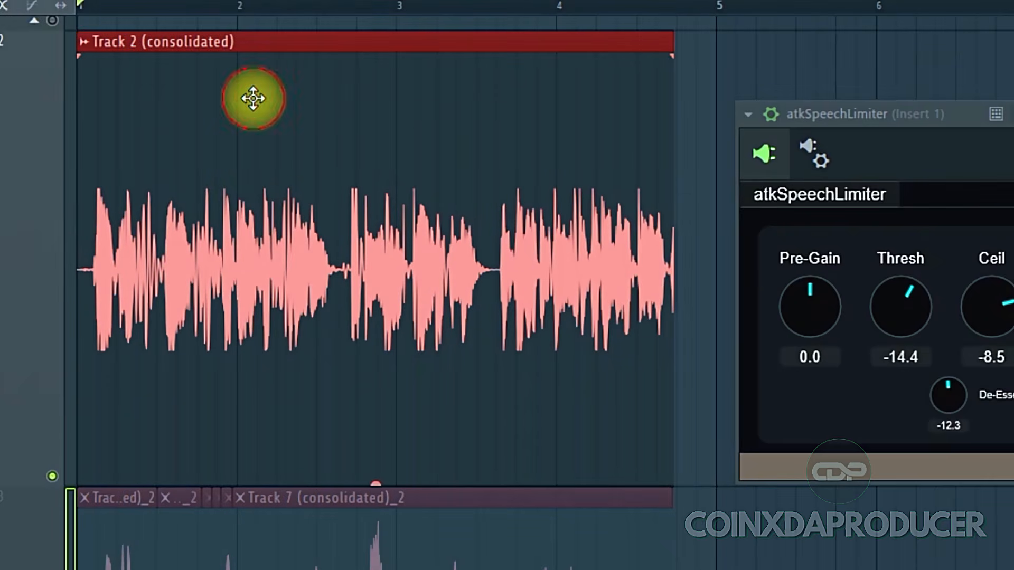
double_click(455, 150)
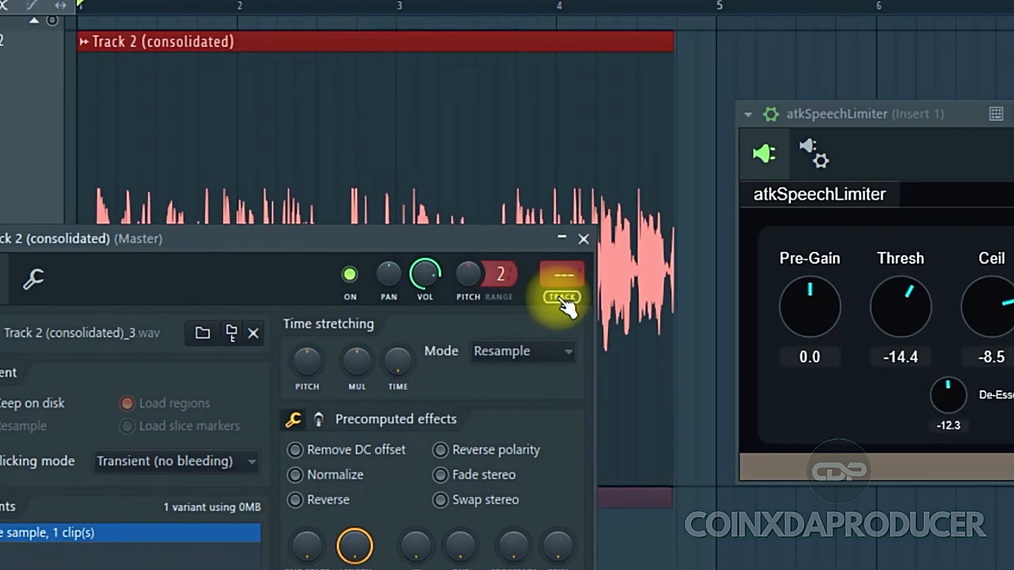
Route the consolidated vocal to its own mixer insert and load Fruity Parametric EQ 2 on it
key(ctrl+l)
click(747, 33)
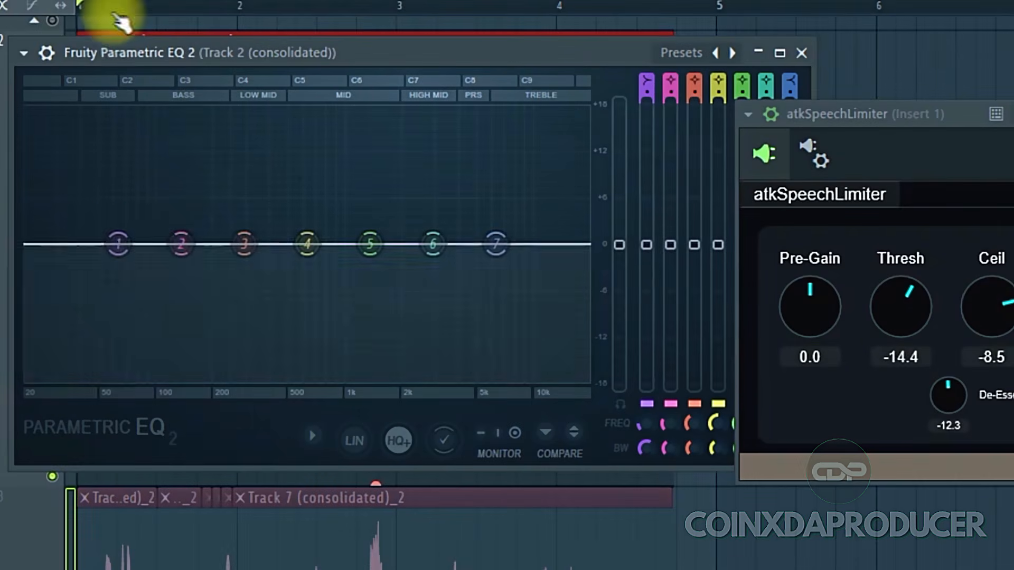
drag(118, 243, 153, 549)
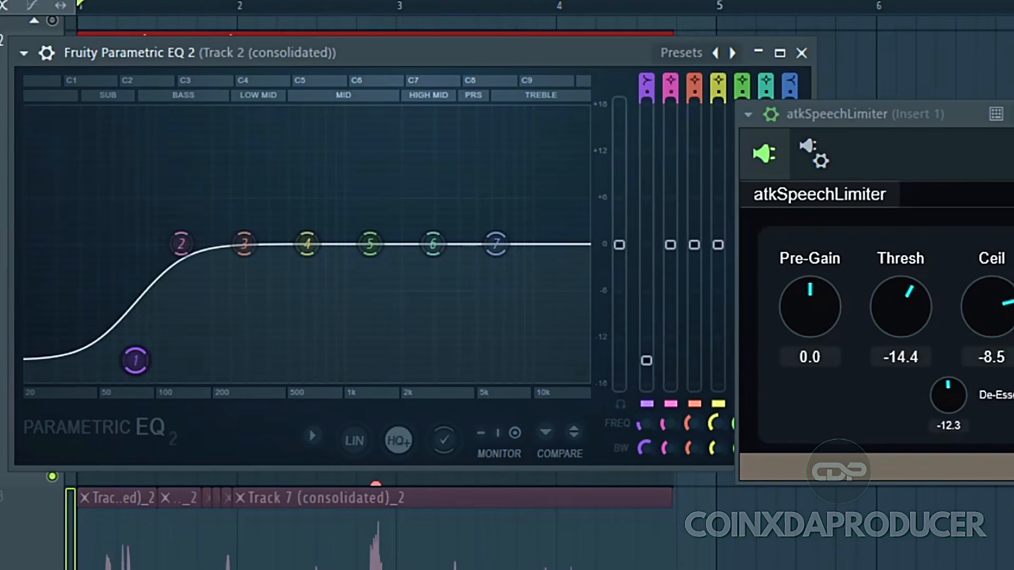
During playback, cut EQ bands 2 and 3 in the low mids and shift the band 1 low cut lower in frequency
key(space)
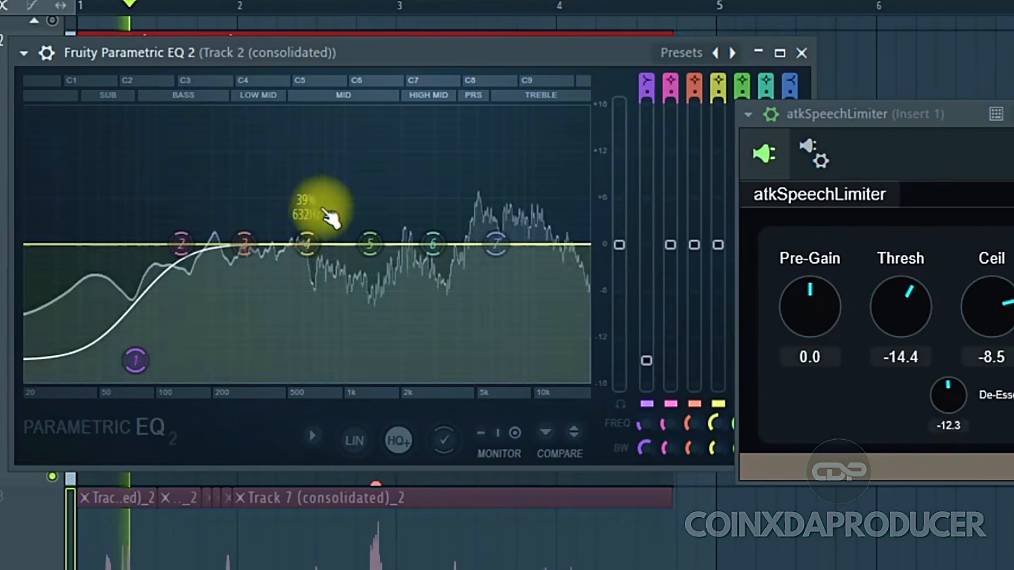
drag(245, 240, 238, 290)
drag(182, 244, 214, 285)
drag(370, 244, 441, 327)
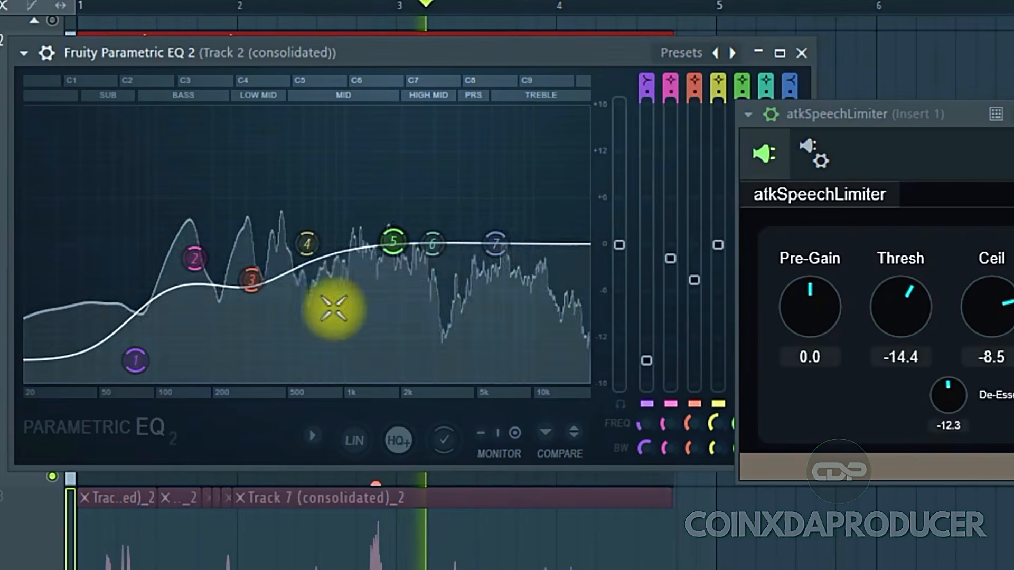
drag(251, 280, 243, 285)
drag(194, 259, 158, 254)
drag(132, 364, 80, 376)
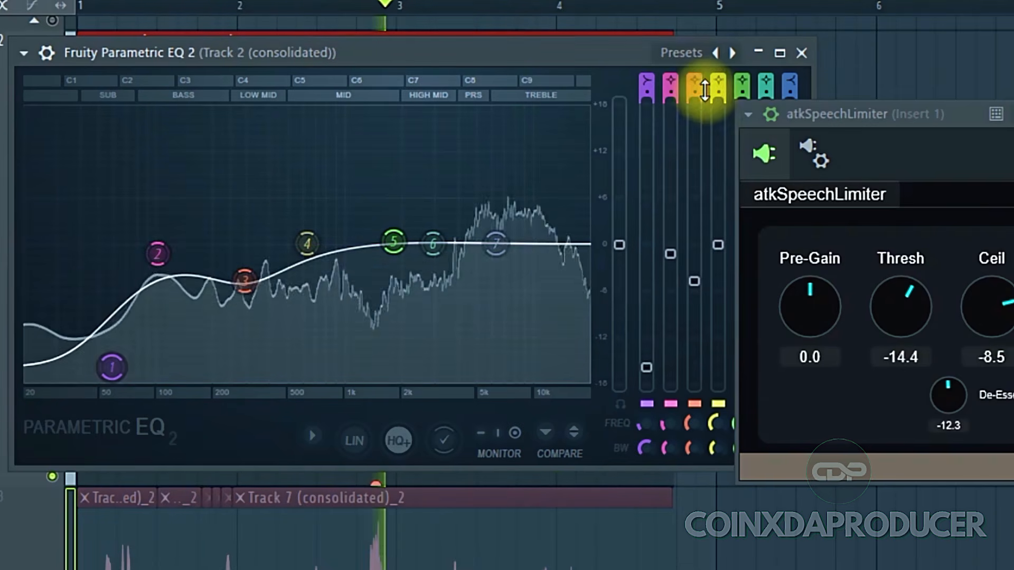
Open the EQ's wrapper settings and switch the effect off and back on to compare the processed sound
click(45, 53)
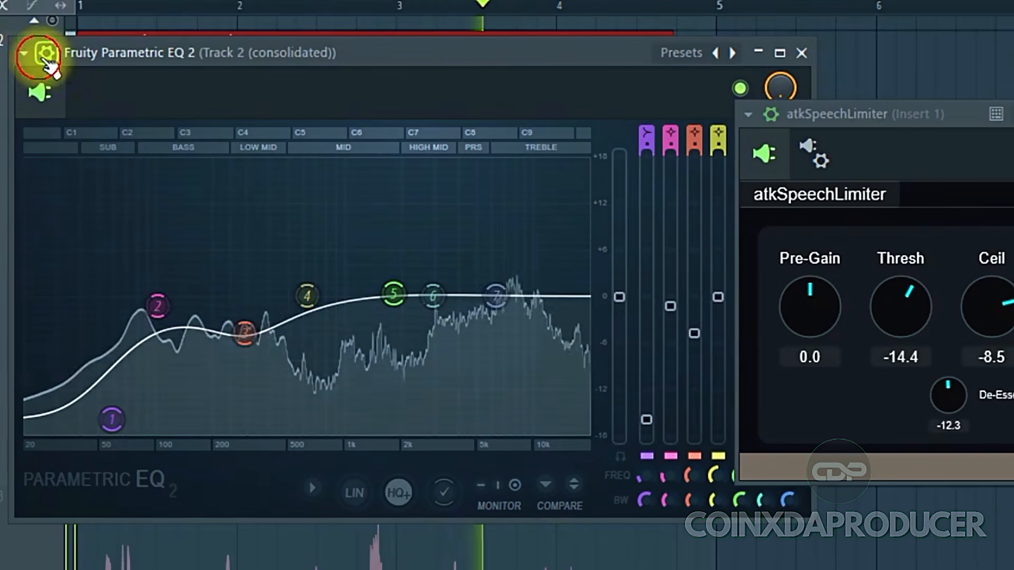
click(742, 89)
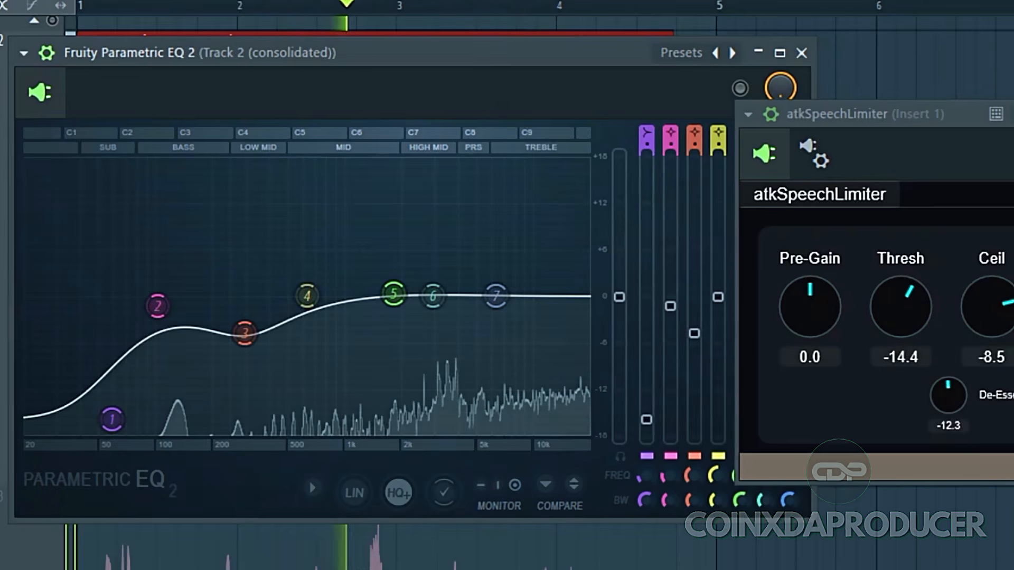
mouse_move(946, 109)
mouse_down()
mouse_move(1013, 127)
mouse_move(961, 127)
mouse_move(951, 114)
mouse_up()
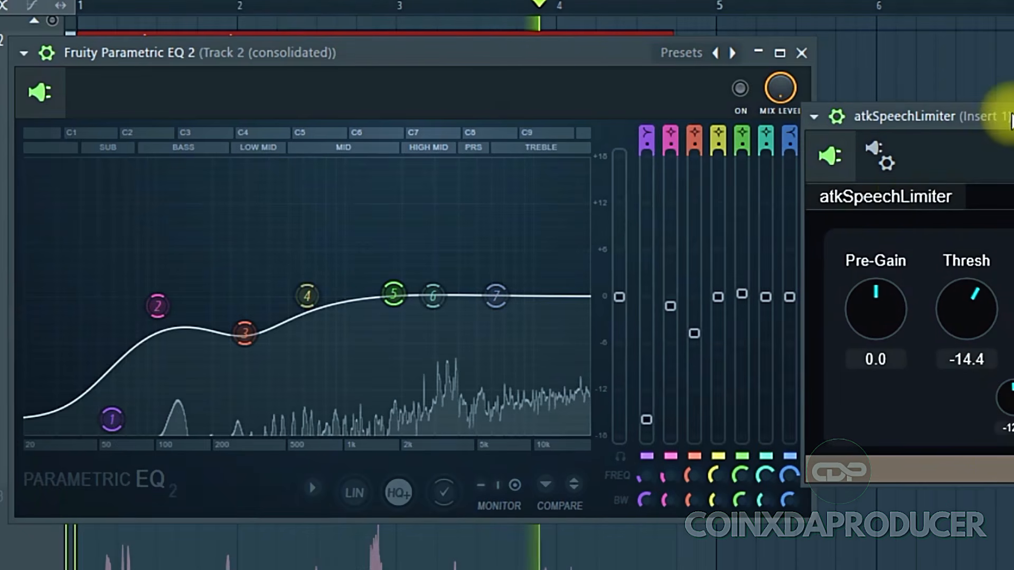
click(741, 106)
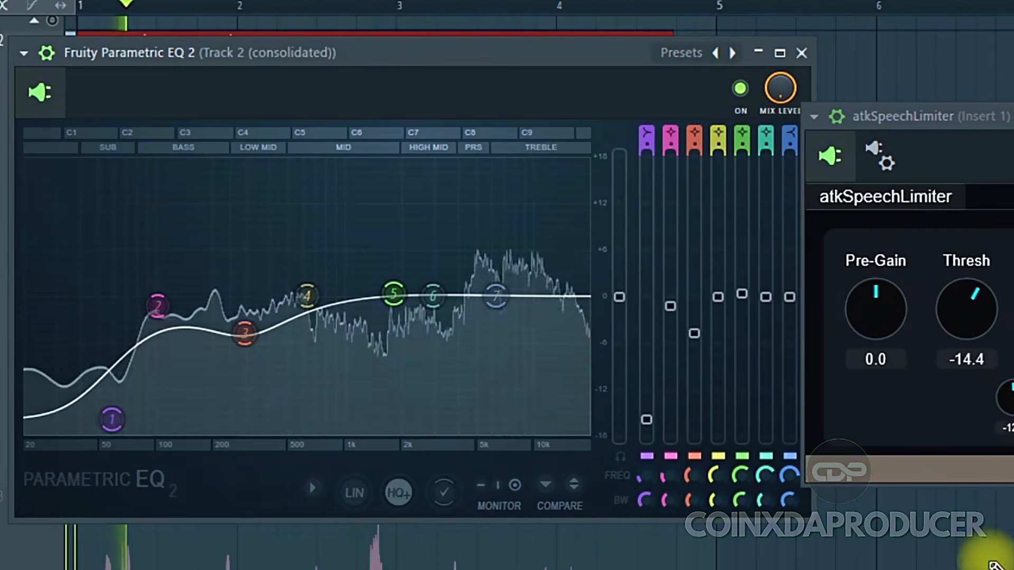
Nudge EQ bands 2 and 1 slightly lower in frequency, stop playback, and reposition the EQ window
click(243, 348)
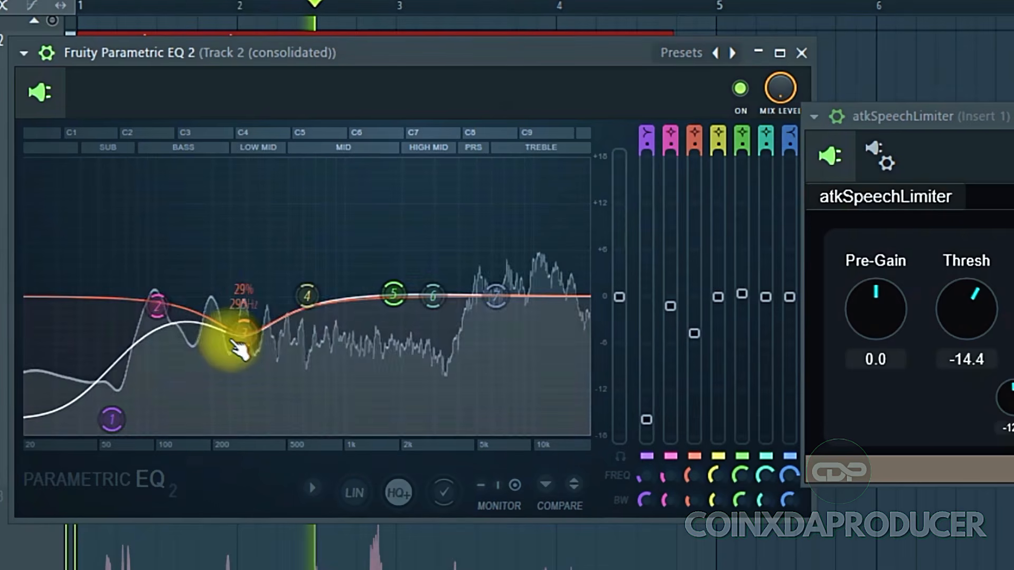
drag(156, 306, 128, 310)
drag(111, 419, 98, 417)
key(space)
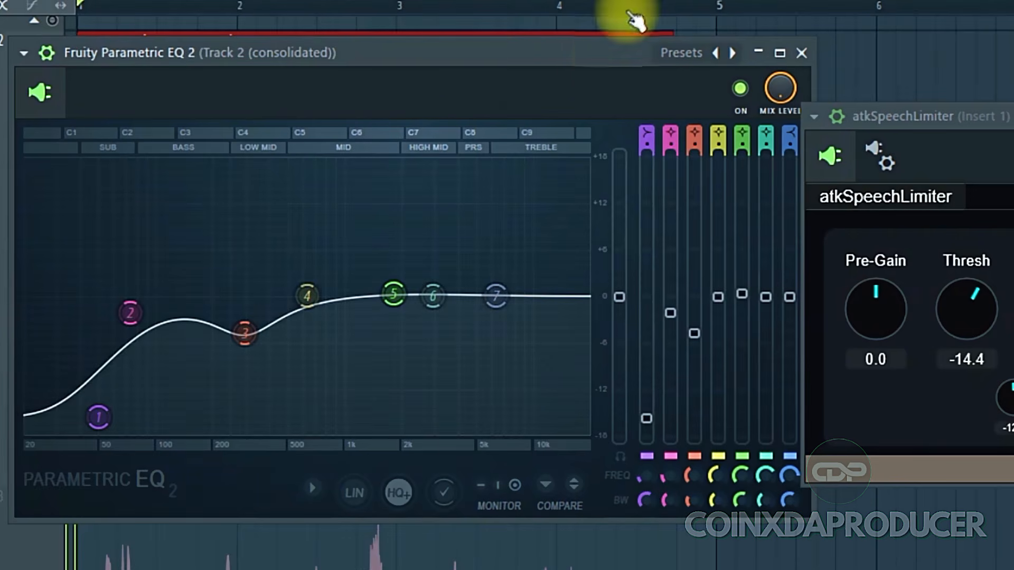
drag(587, 58, 471, 108)
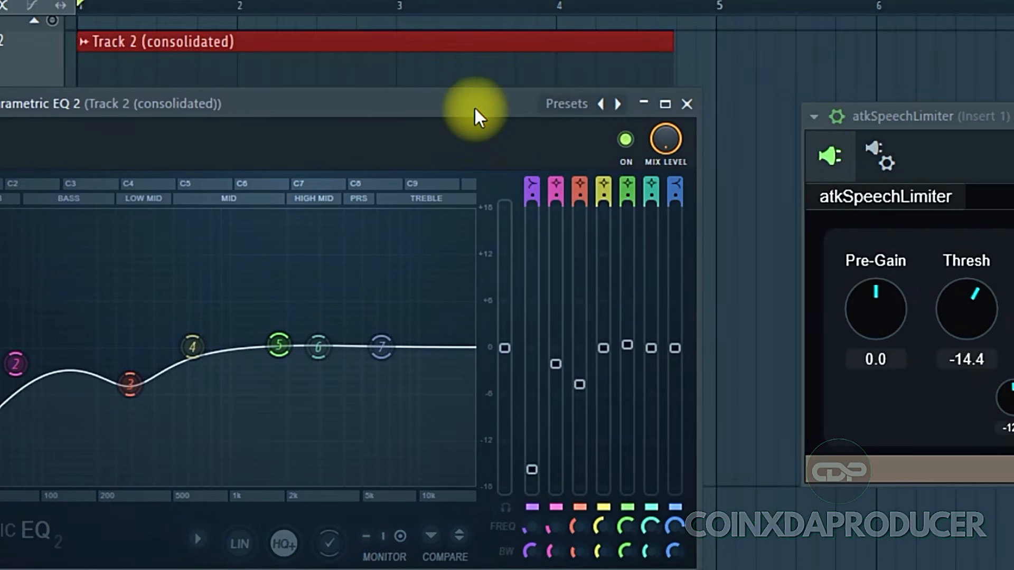